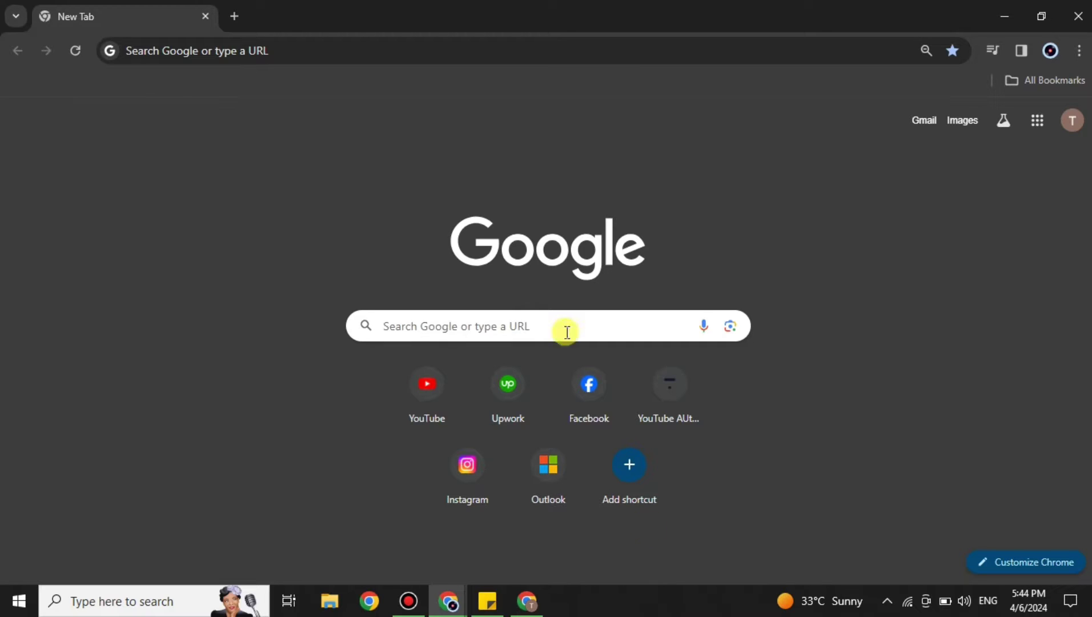
Step: Load binance.com/en from the 'bina' address suggestion and bring up the Trade menu
click(374, 52)
text(b)
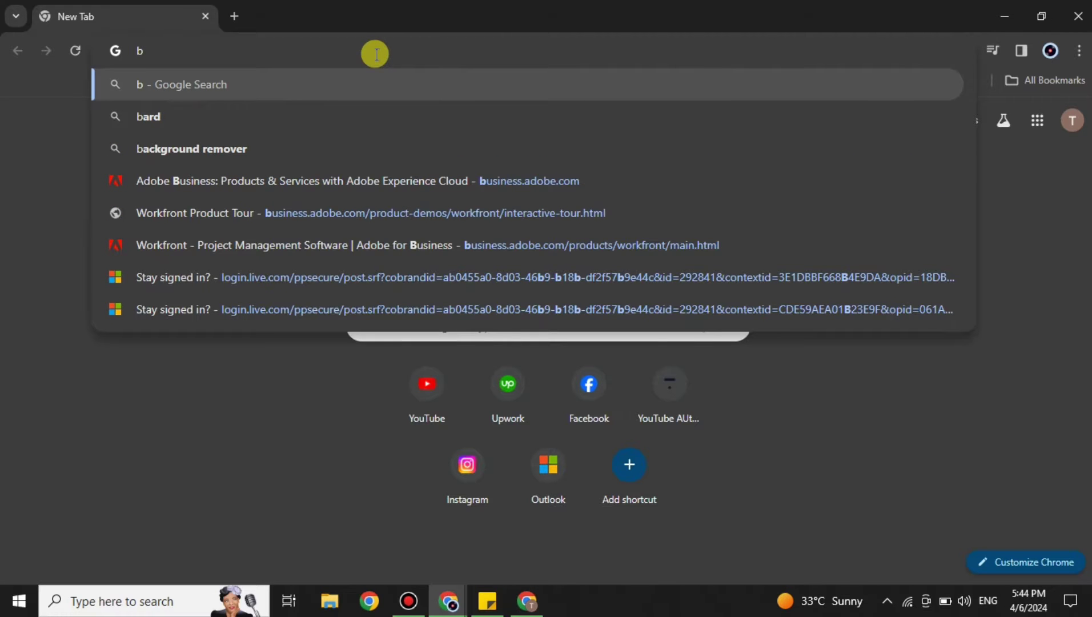
text(ina)
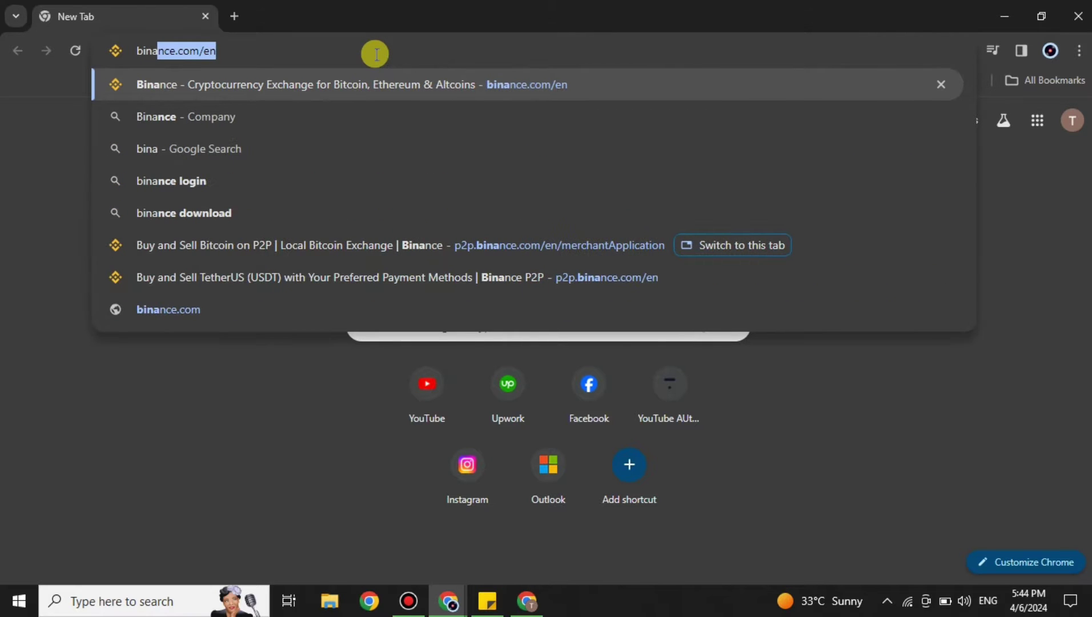
click(335, 73)
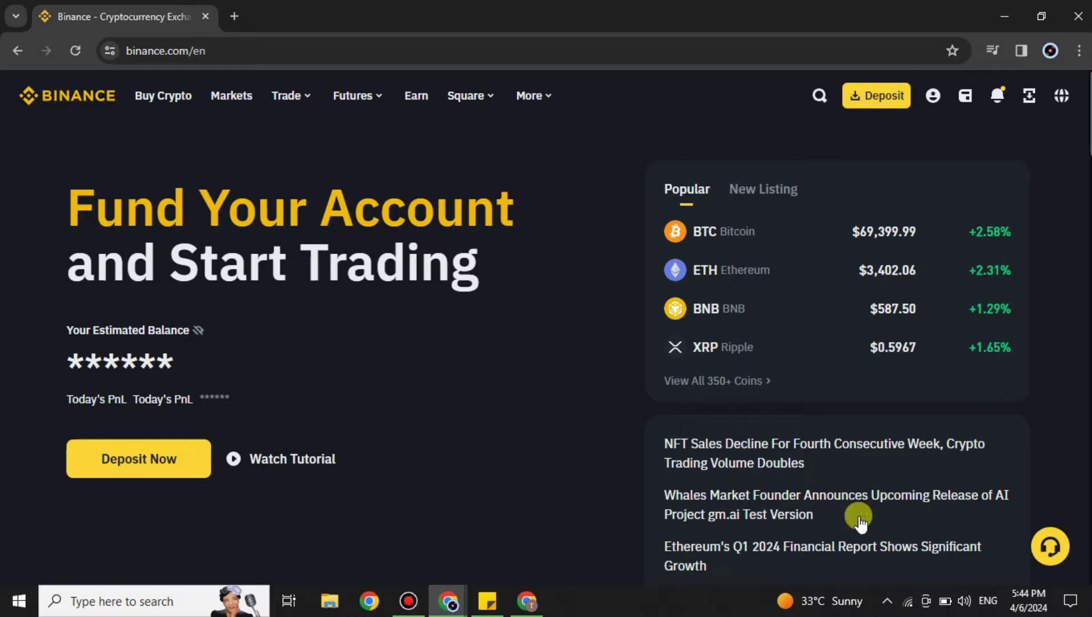
mouse_move(933, 96)
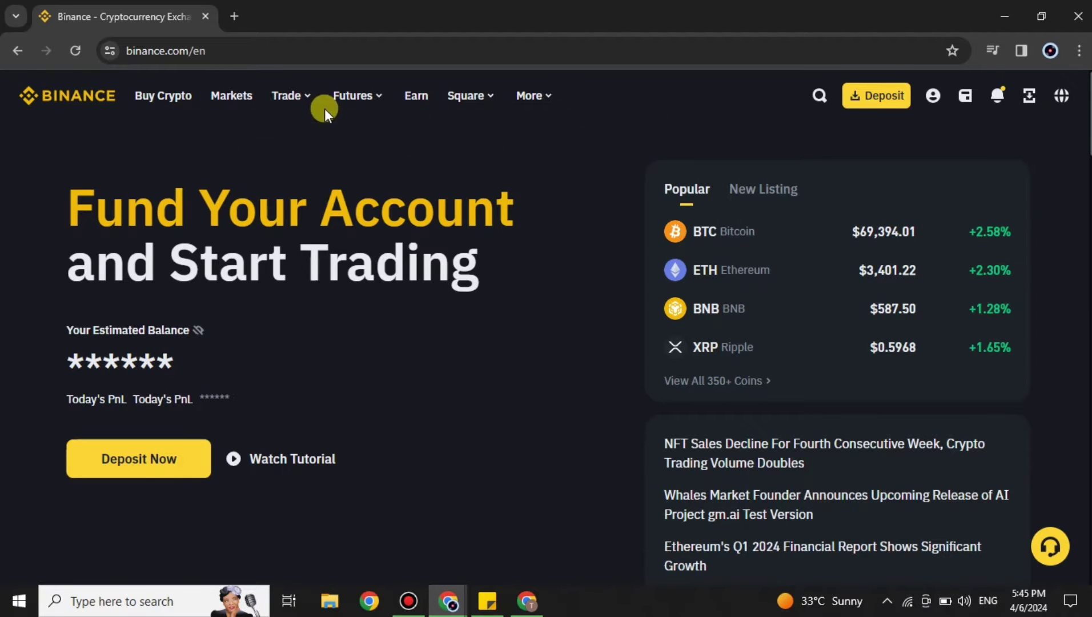
mouse_move(288, 97)
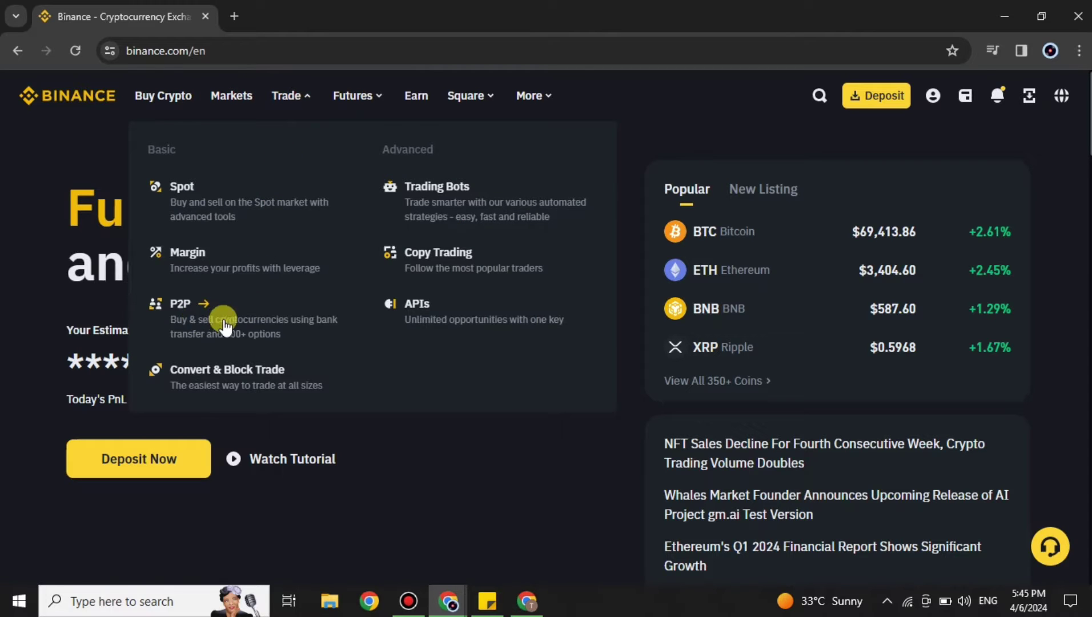
Step: Go to P2P from the Trade menu and agree to the terms-of-use notice
click(184, 304)
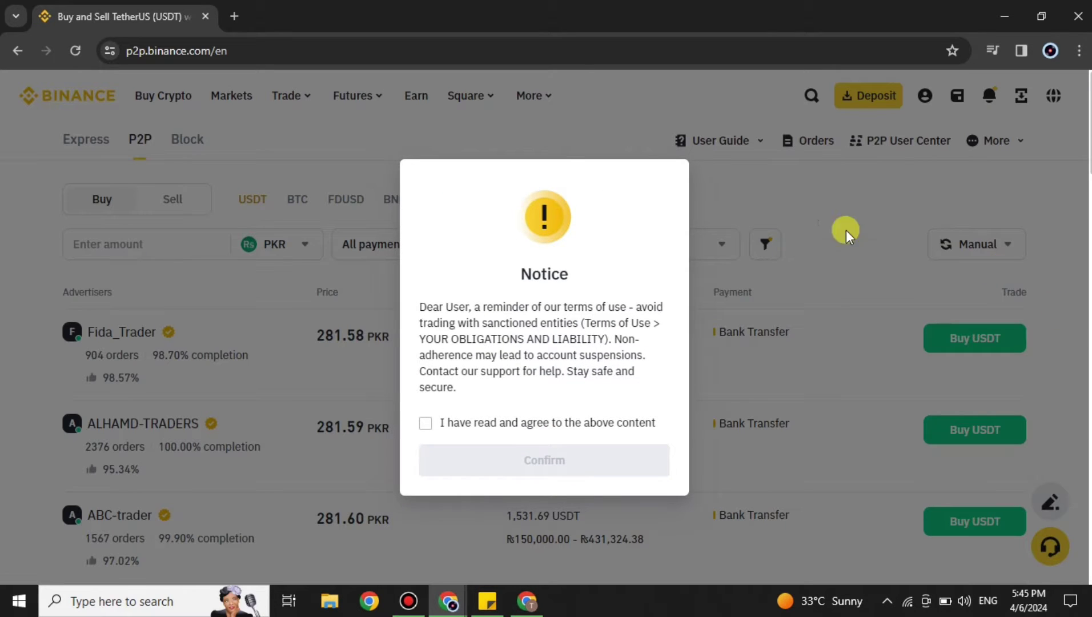
click(426, 424)
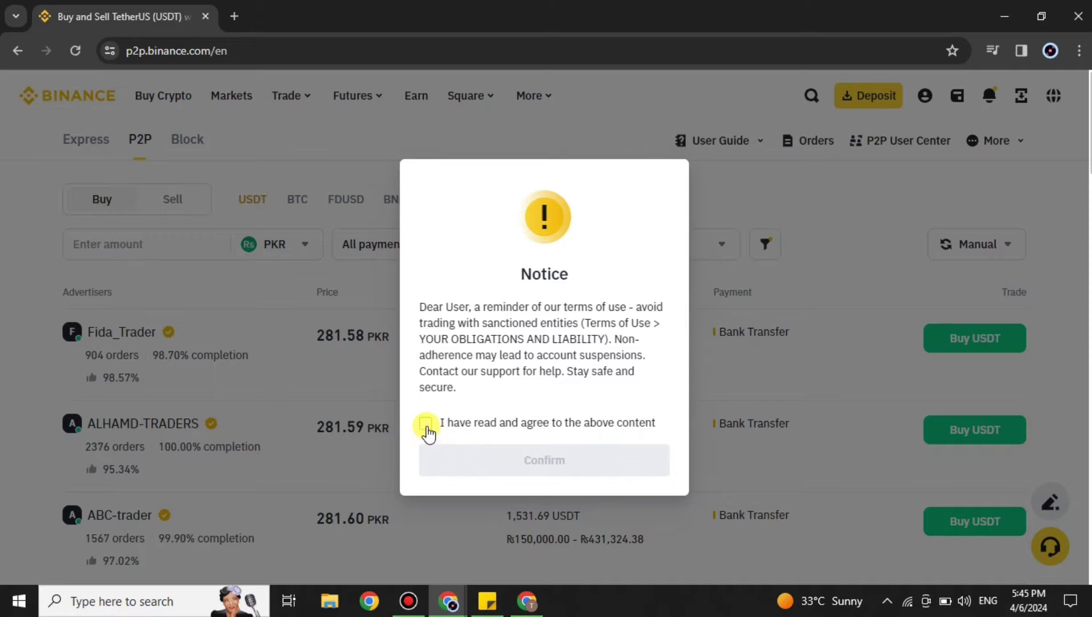
click(474, 461)
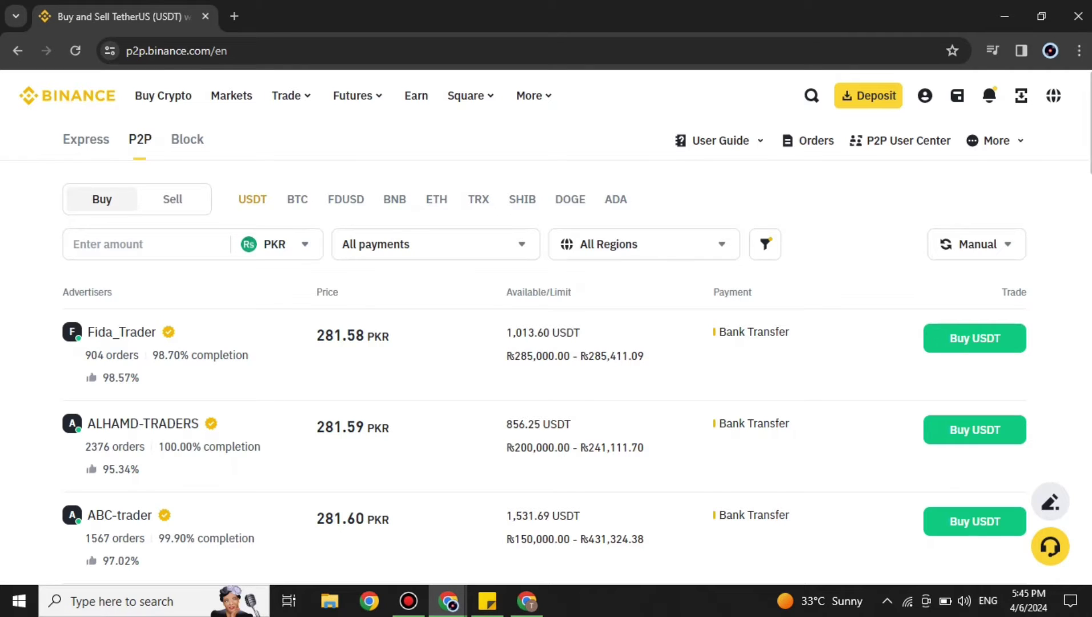
Step: Open the P2P User Center showing profile, zero trade stats and Payment Methods
click(894, 142)
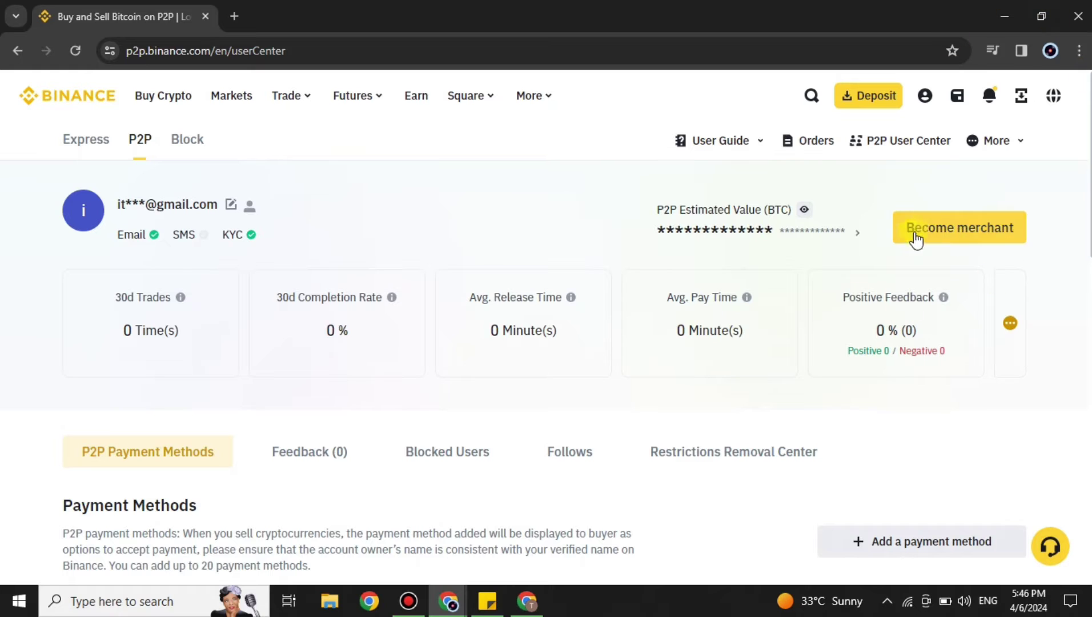
Step: Open Become merchant in a new tab and review Verified Merchant progress, including the 5000 USDT requirement
click(949, 226)
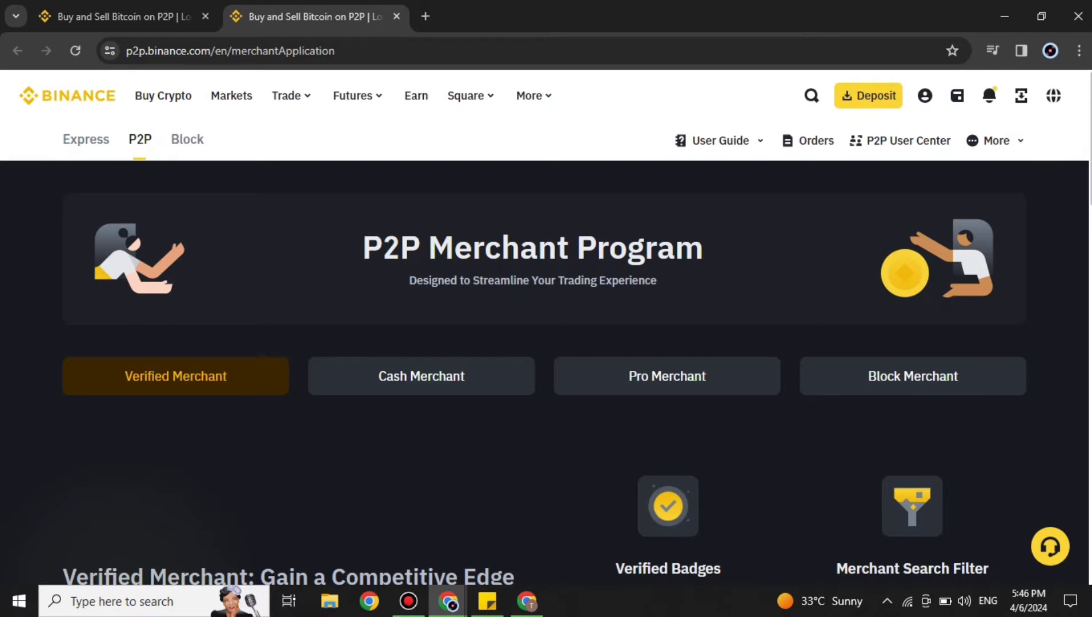
scroll(546, 320, down, 1)
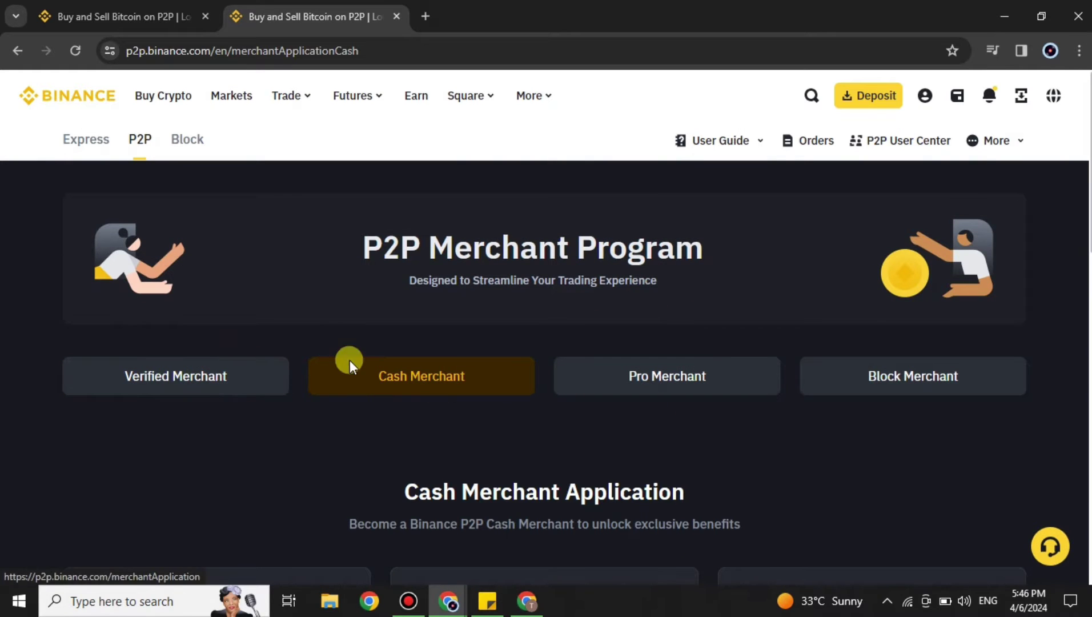
click(153, 387)
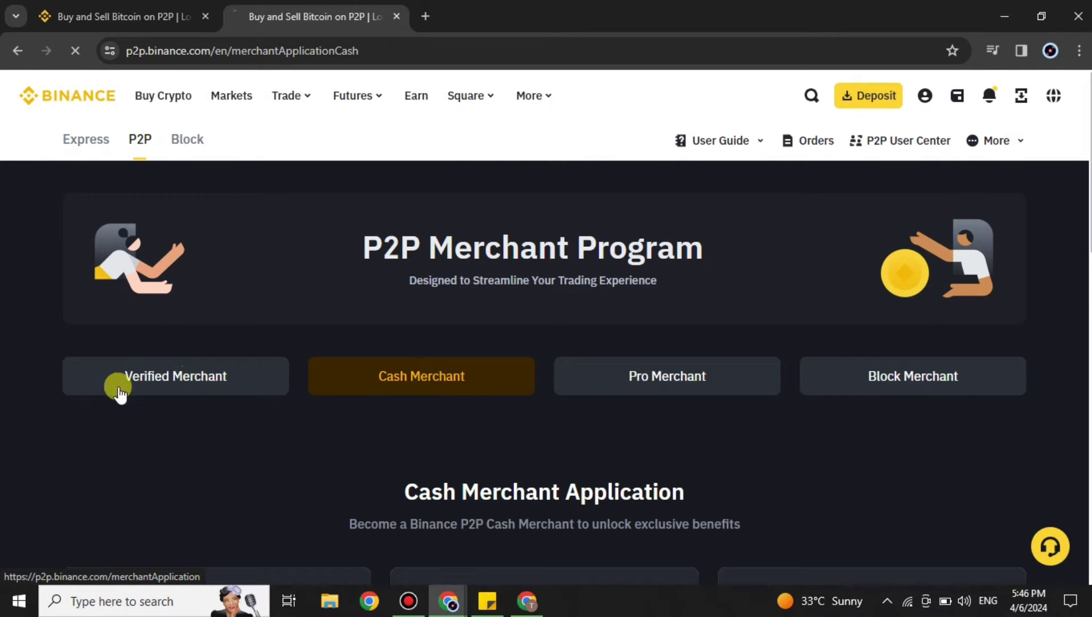
scroll(225, 394, down, 3)
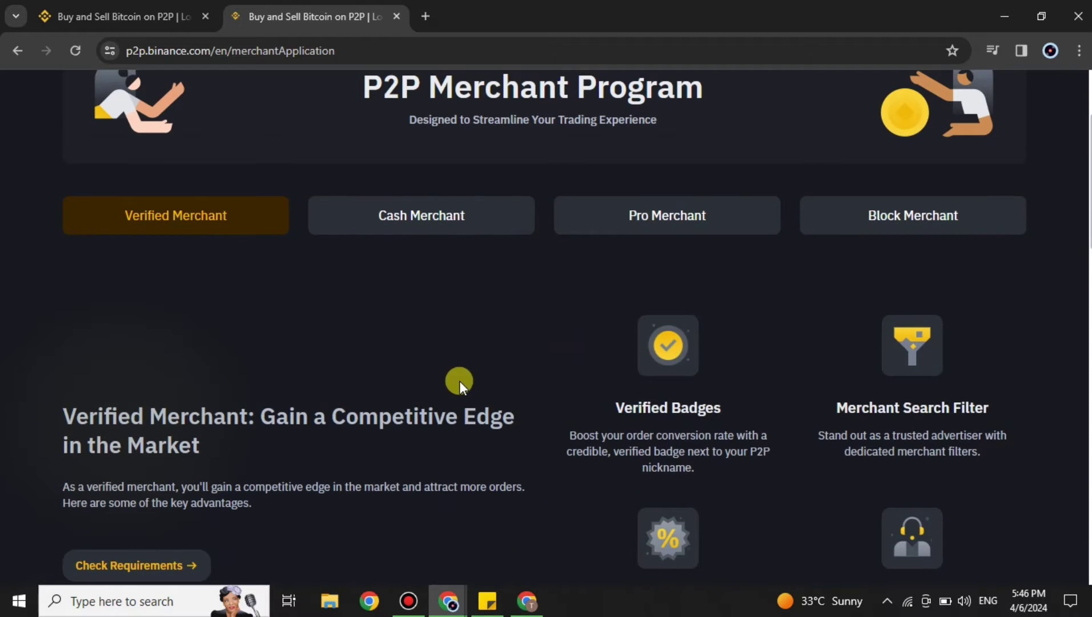
scroll(459, 380, down, 3)
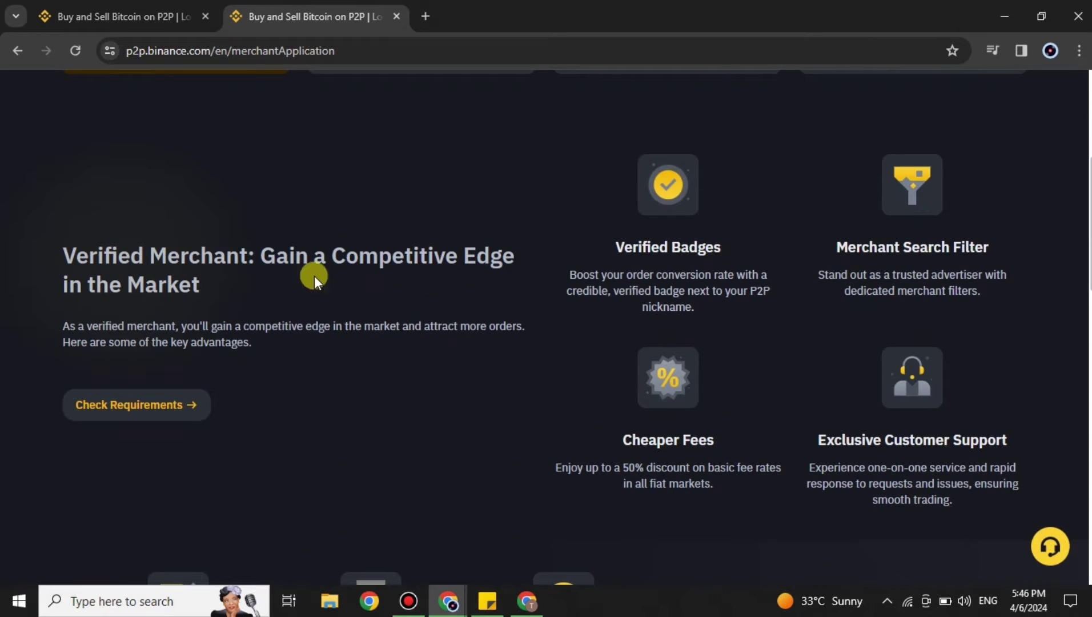
scroll(409, 345, down, 5)
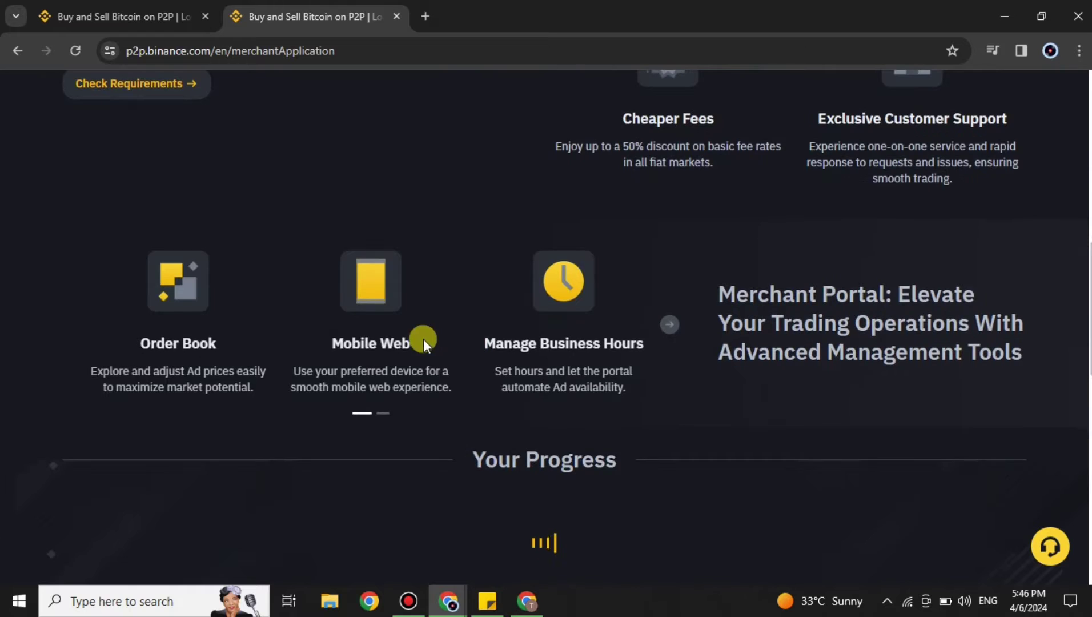
scroll(671, 319, down, 3)
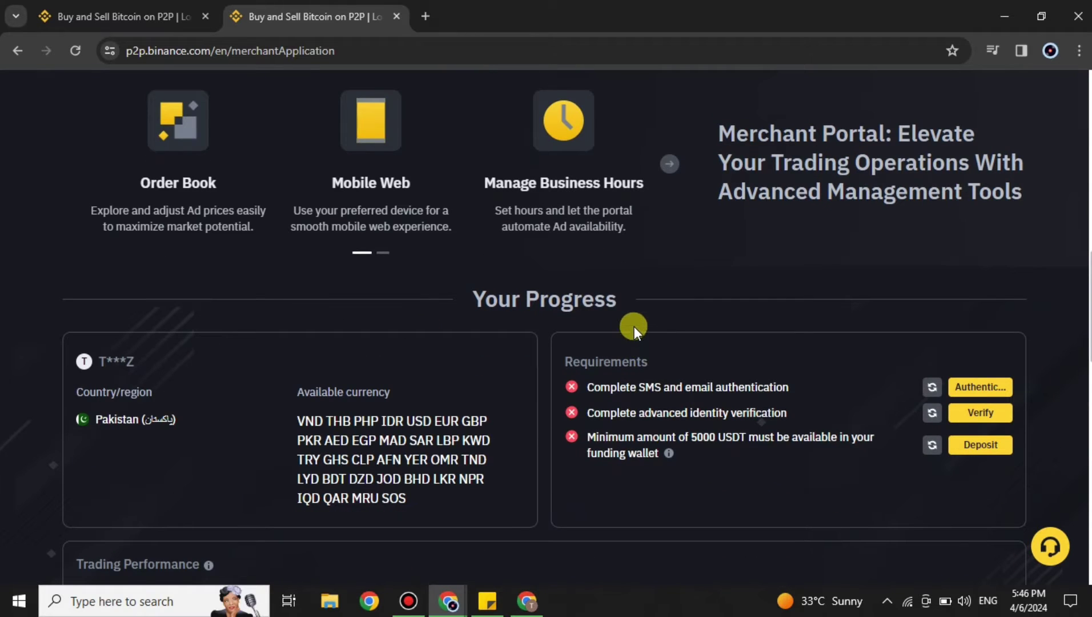
scroll(636, 318, down, 1)
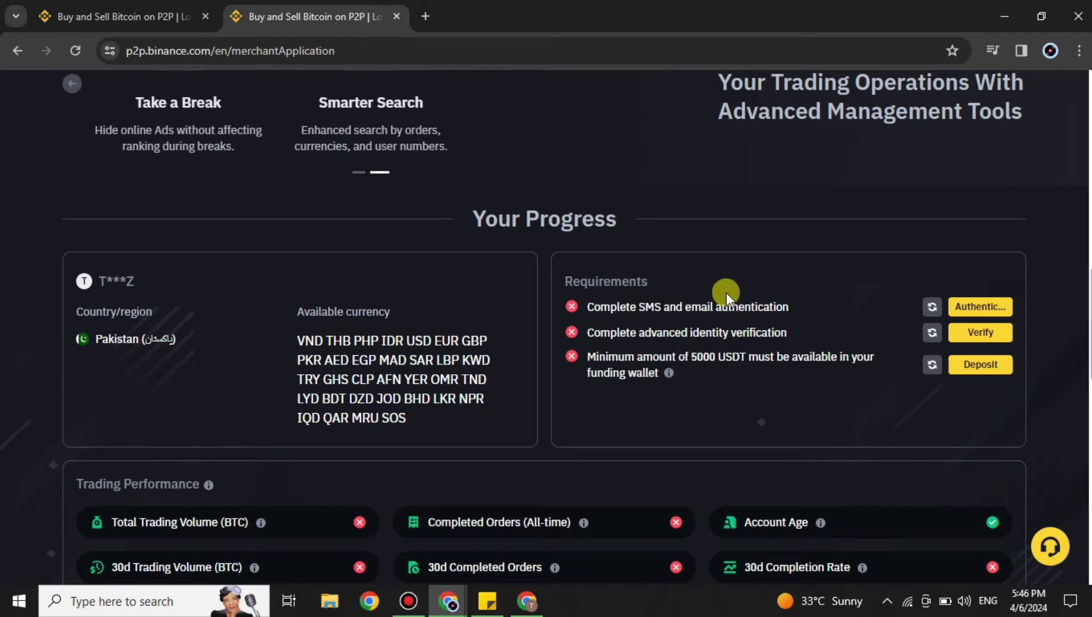
scroll(708, 373, down, 3)
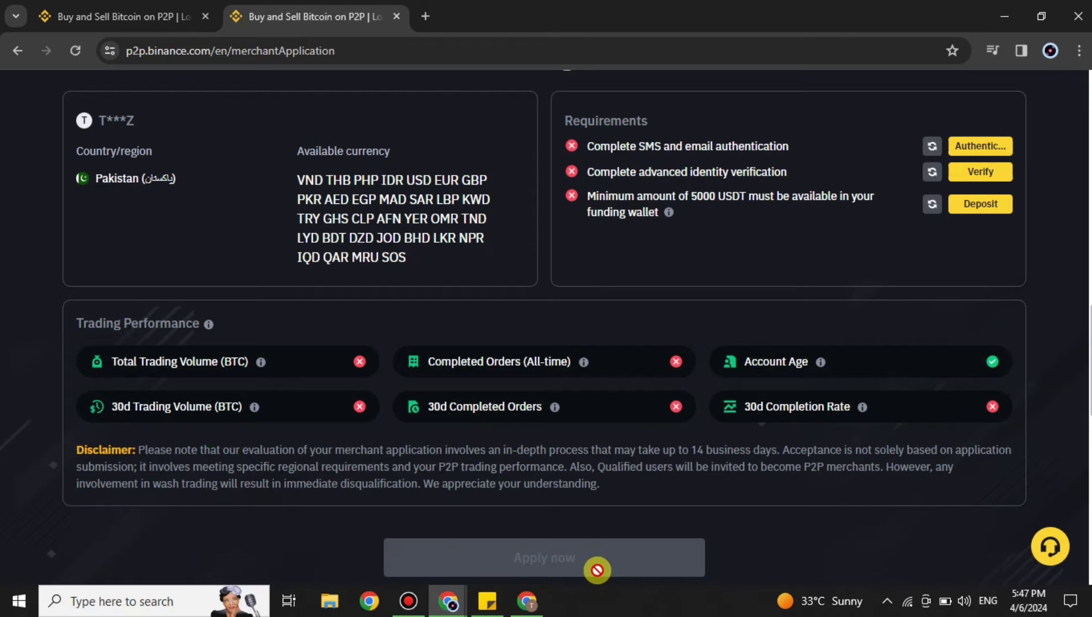
scroll(1040, 352, up, 3)
scroll(1040, 351, up, 10)
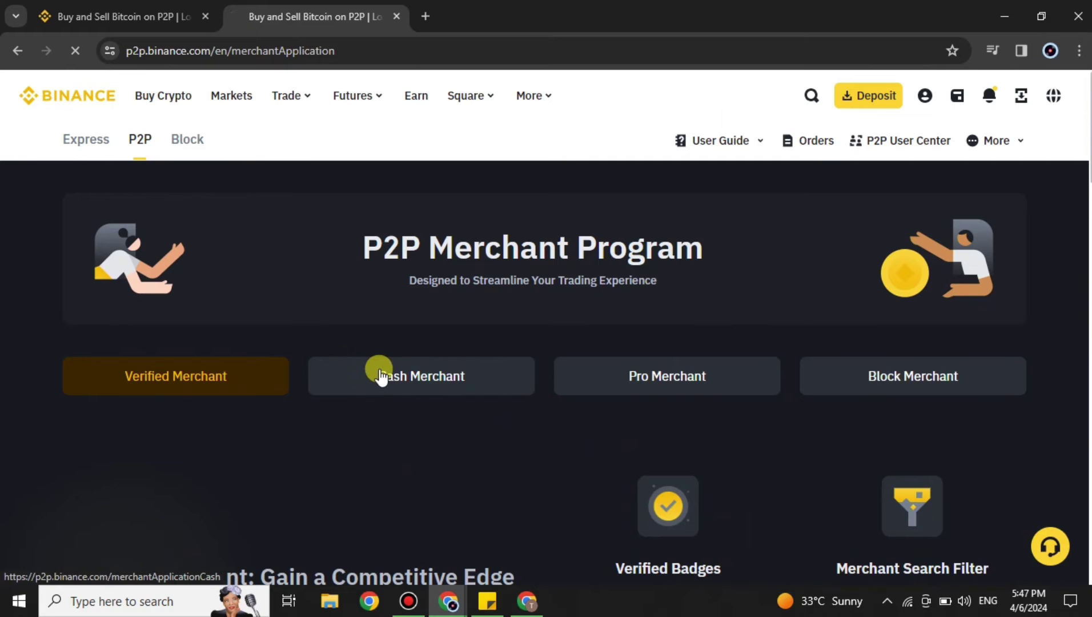
Step: Open the Cash Merchant tab, dismiss 'Application Unavailable' with 'OK, I got it', and review Requirements
click(380, 371)
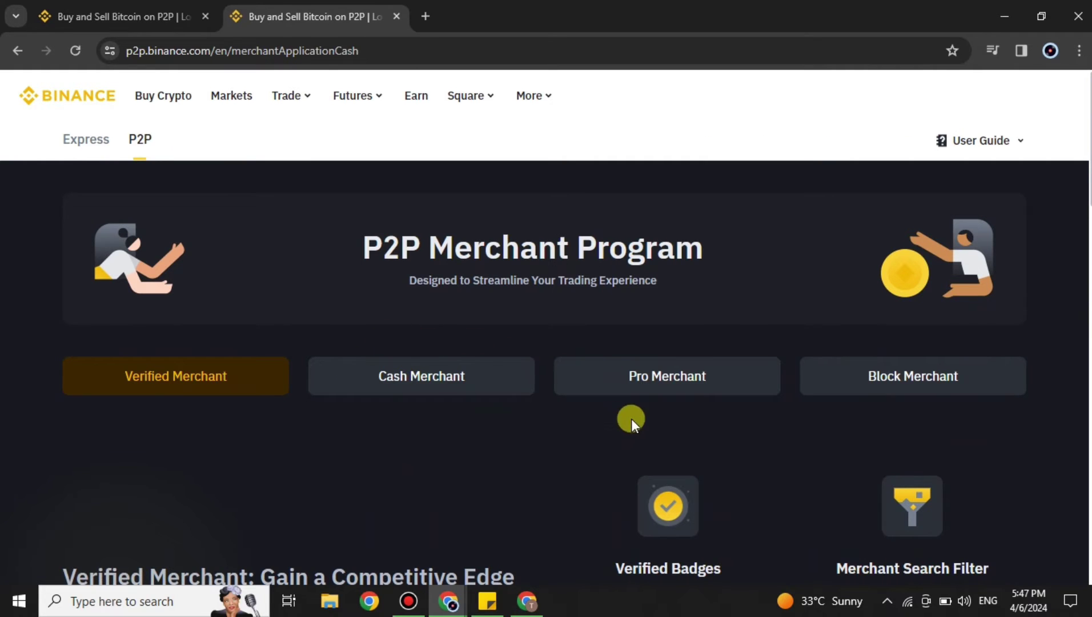
scroll(417, 361, down, 4)
scroll(568, 390, down, 3)
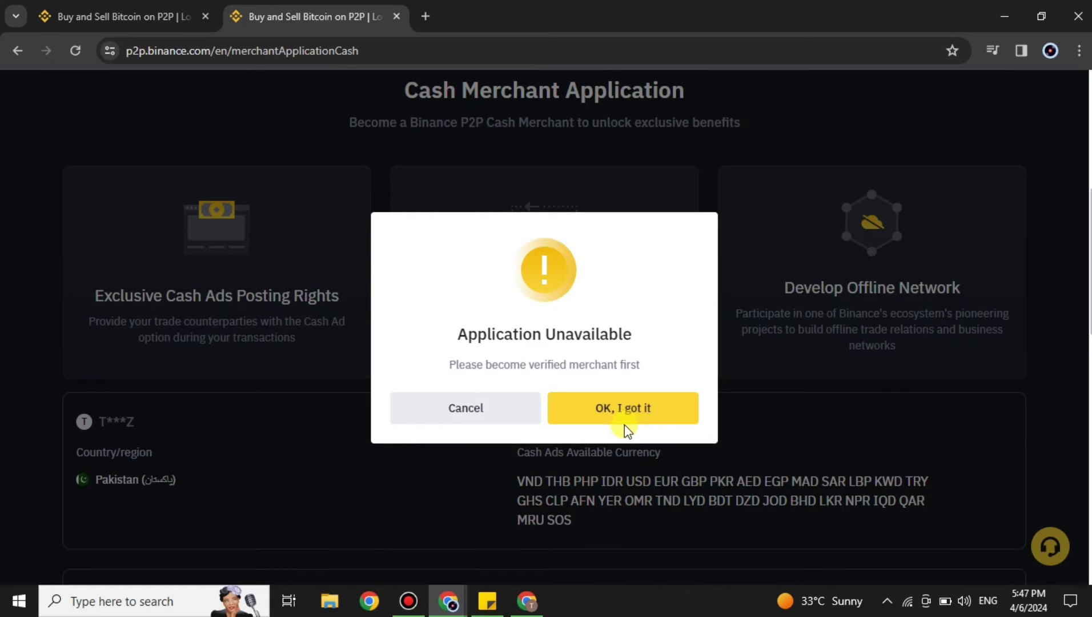
click(607, 426)
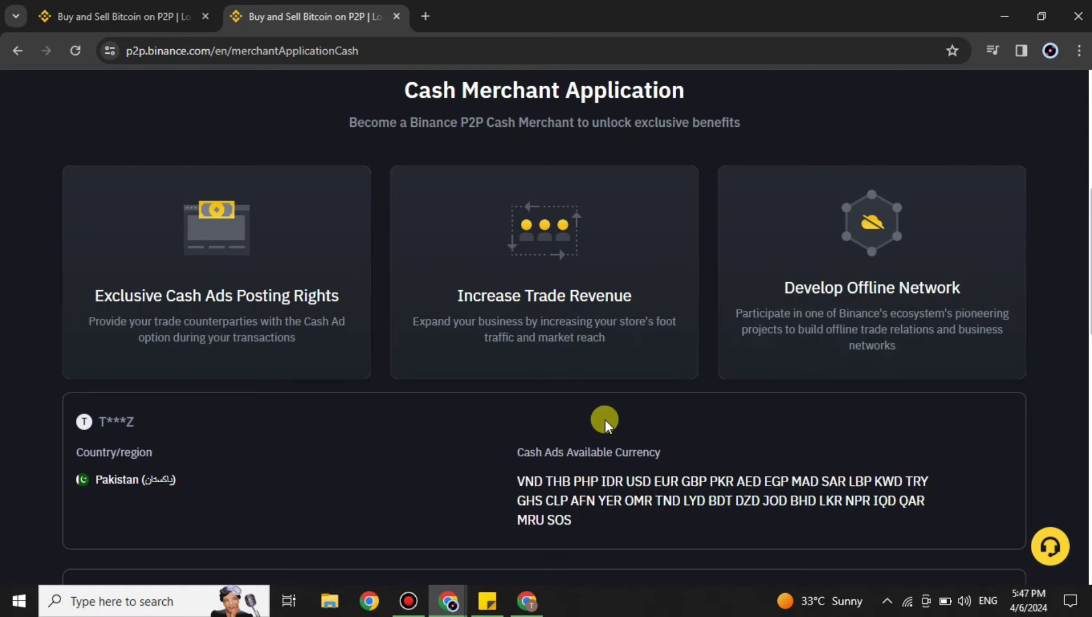
scroll(477, 224, down, 2)
scroll(478, 223, down, 2)
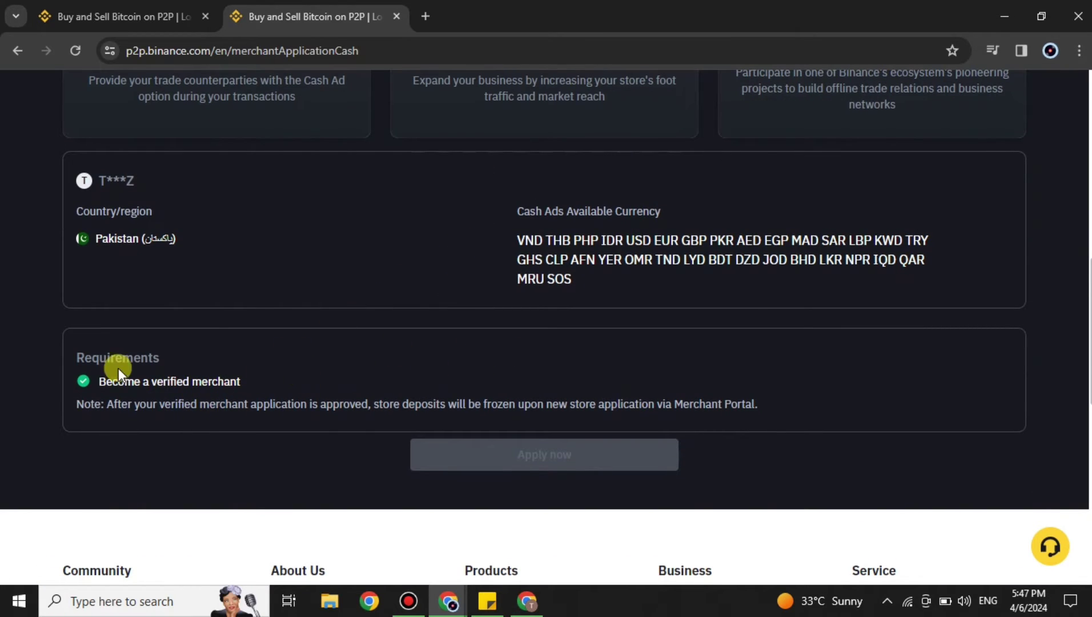
scroll(253, 354, up, 1)
scroll(263, 297, up, 8)
scroll(267, 291, down, 8)
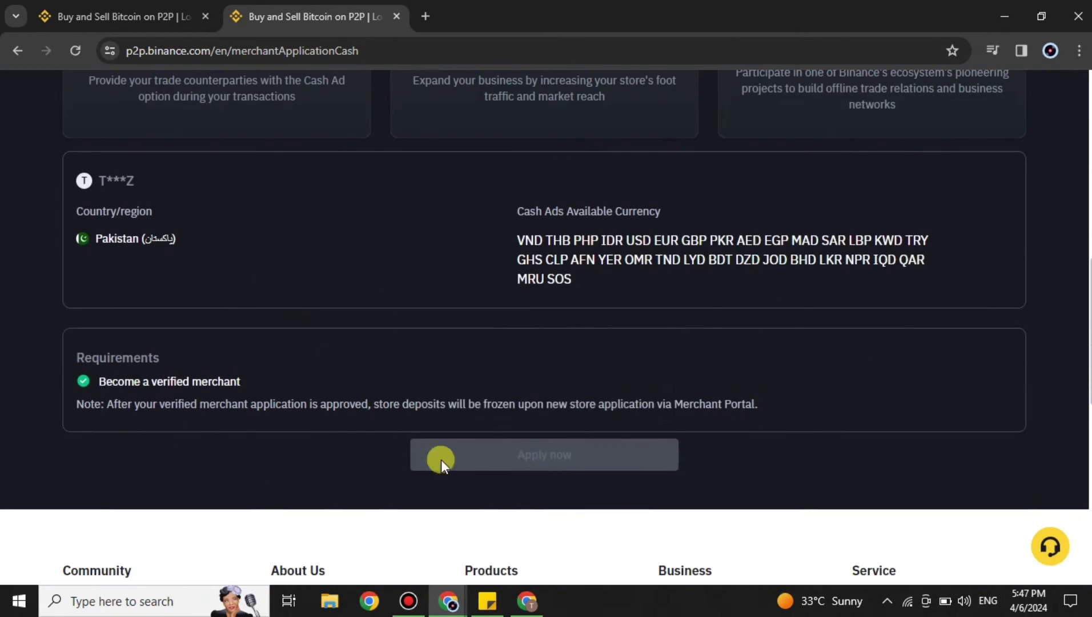
scroll(552, 446, up, 8)
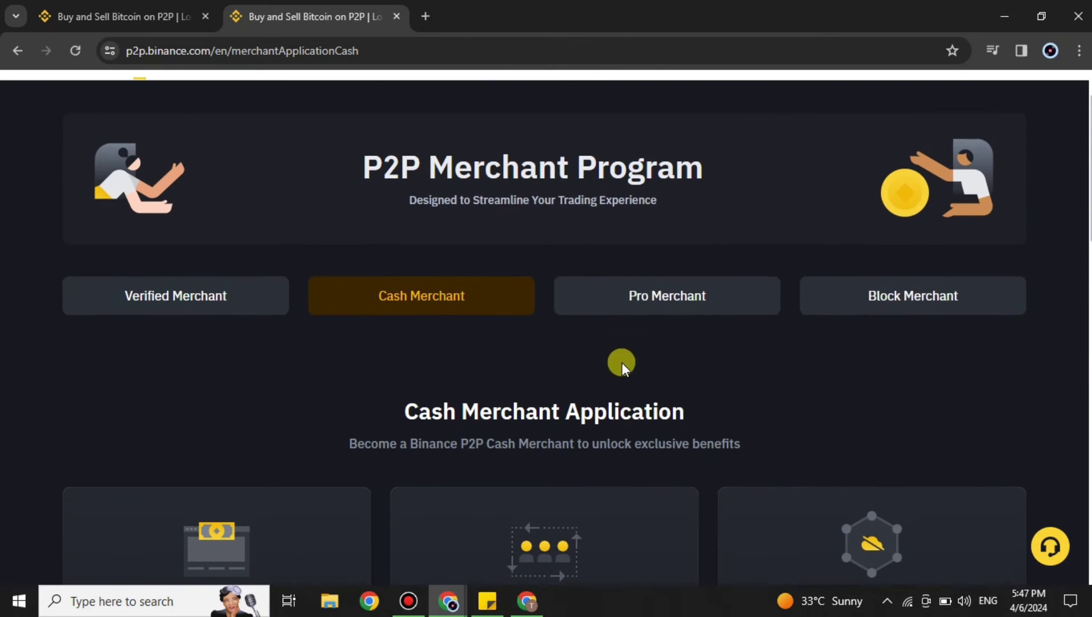
Step: Switch to the Pro Merchant tab and scroll to the P2Pro program header
click(665, 300)
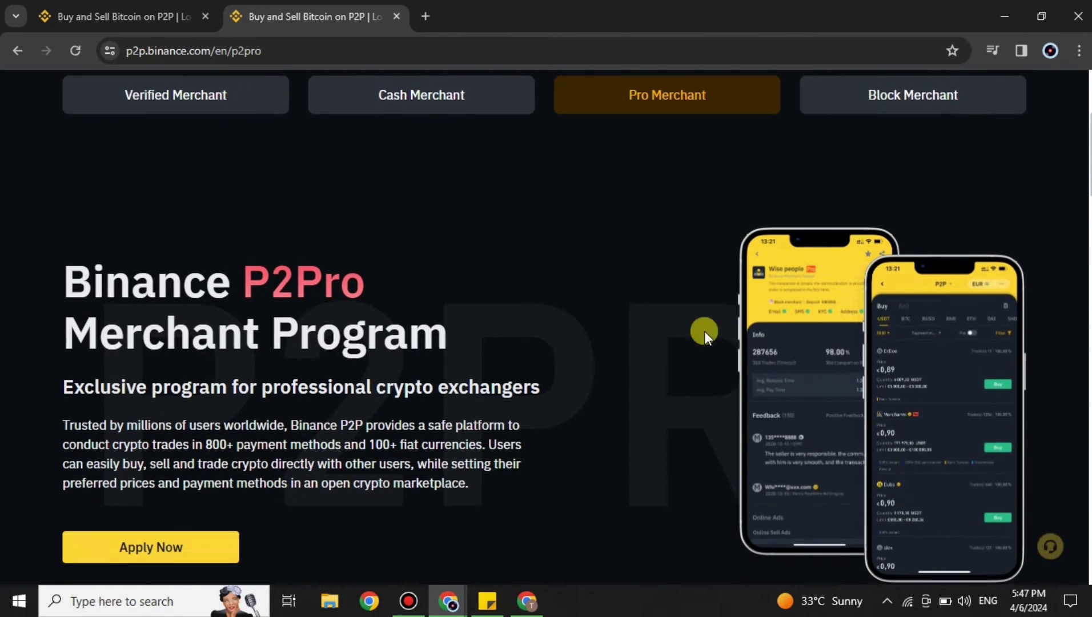
scroll(783, 319, down, 3)
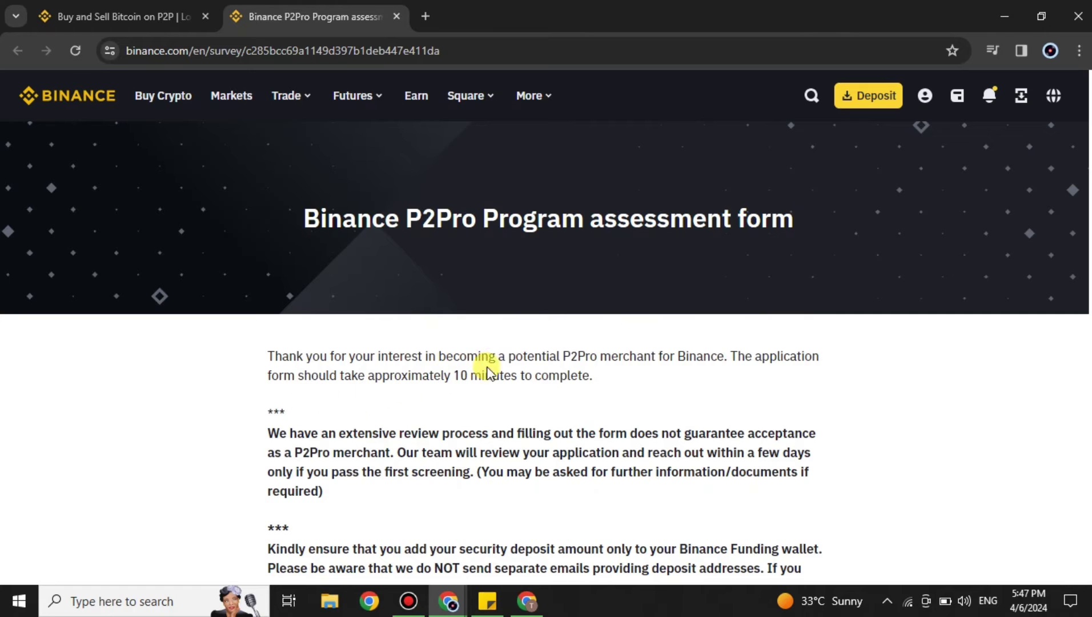
Step: Scroll through all 25 P2Pro assessment questions, from the Binance UID field down to Submit
scroll(456, 385, down, 3)
scroll(457, 386, down, 4)
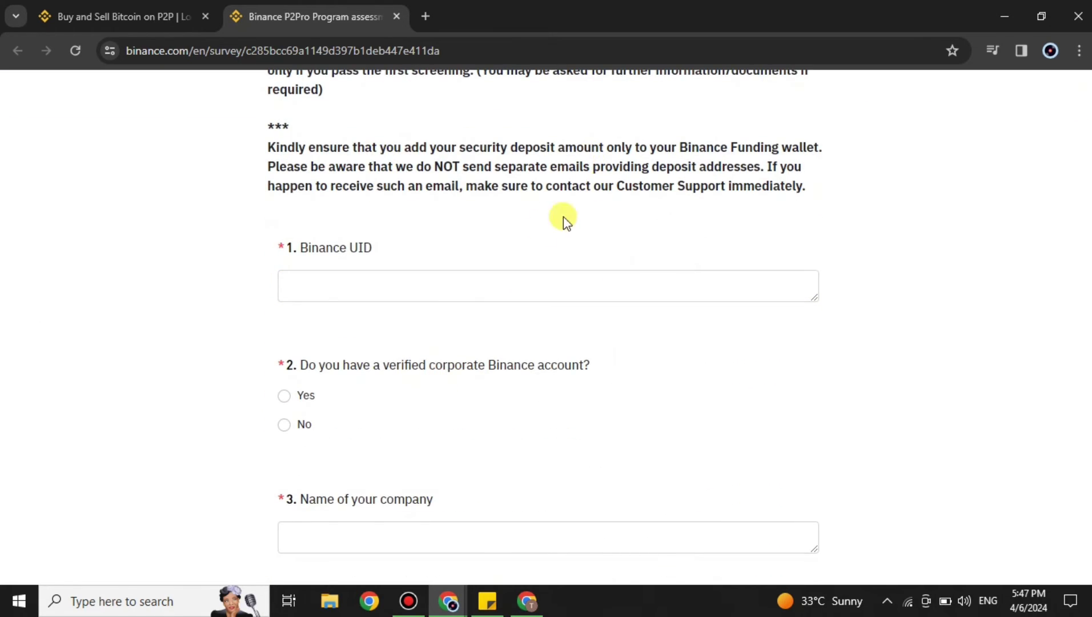
click(315, 277)
scroll(315, 275, down, 3)
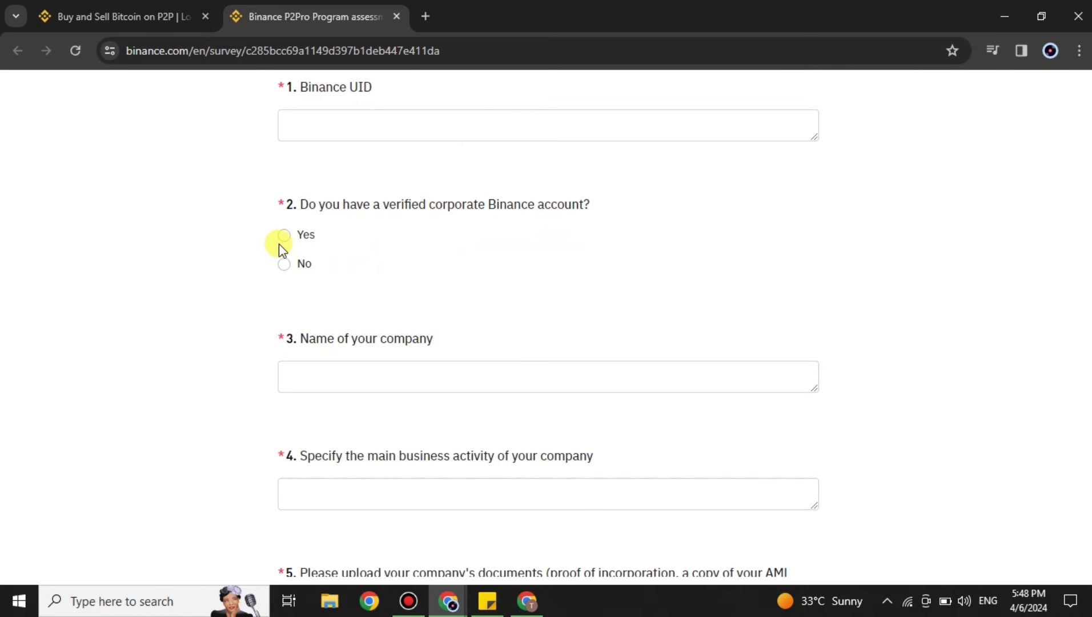
scroll(424, 282, down, 1)
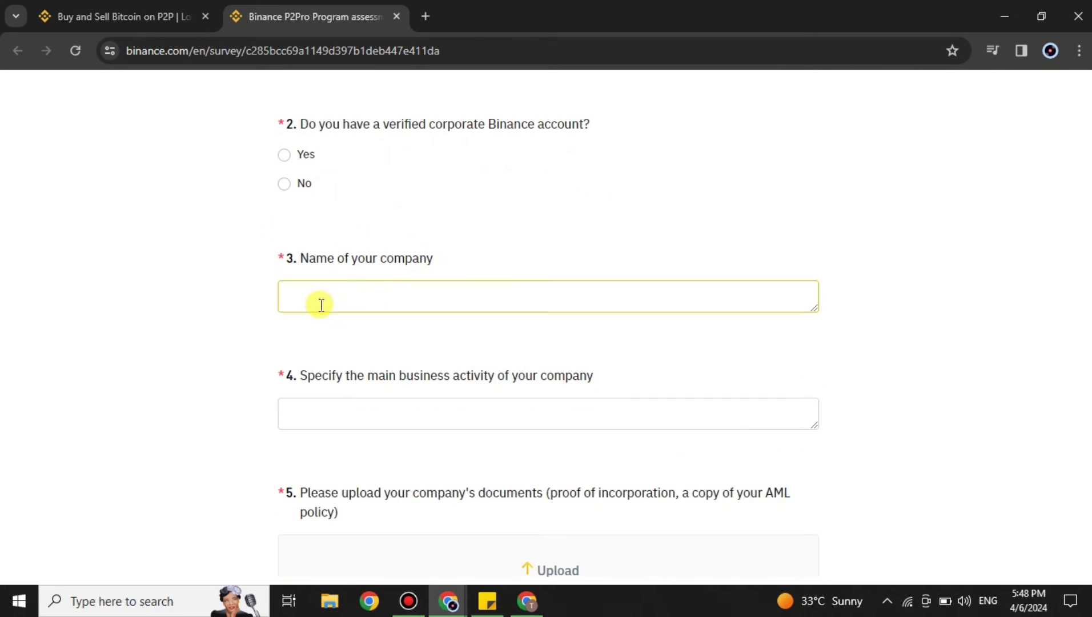
scroll(592, 295, down, 2)
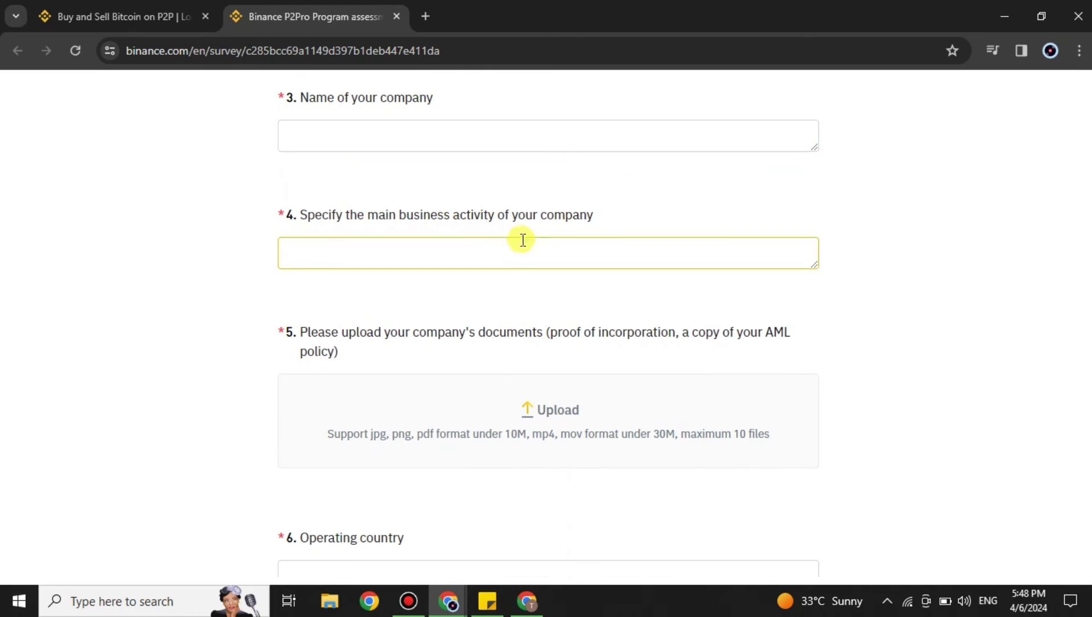
scroll(423, 311, down, 2)
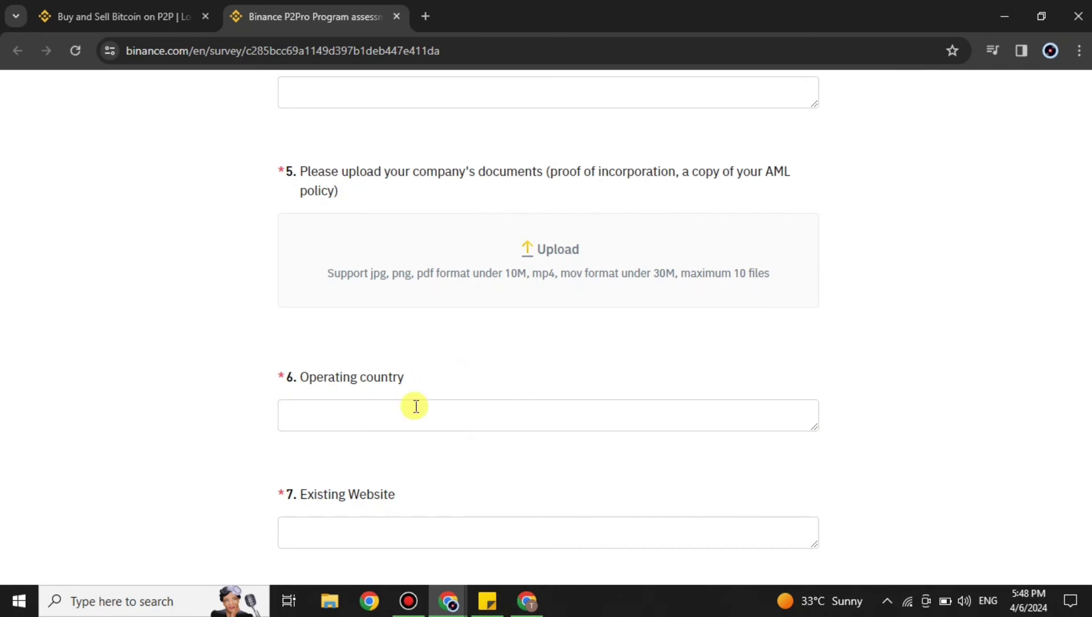
scroll(509, 329, down, 1)
scroll(379, 316, down, 2)
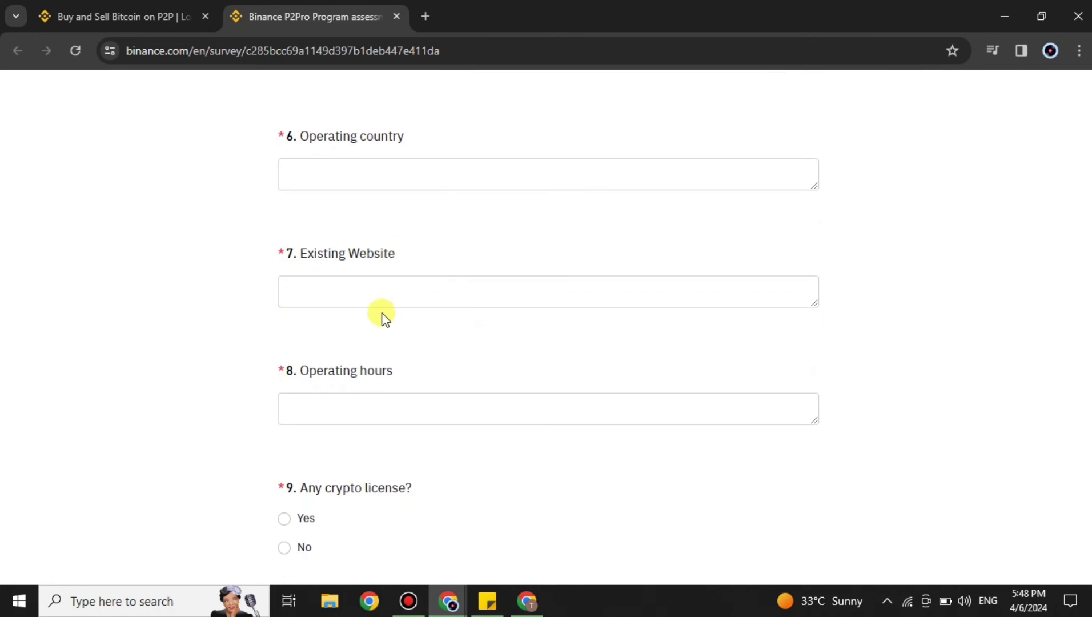
scroll(417, 285, down, 2)
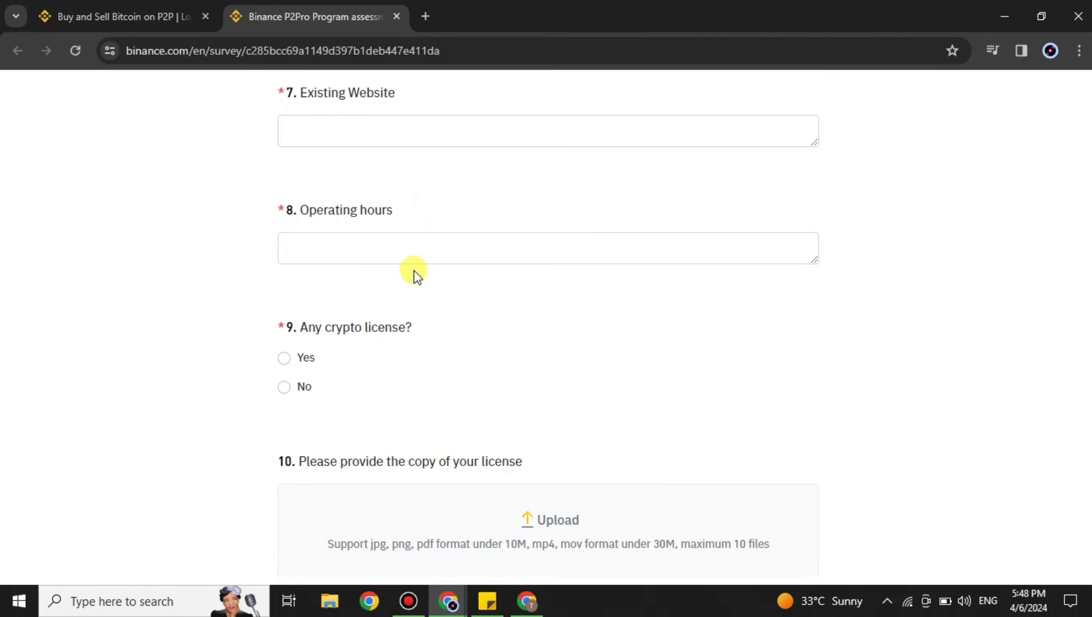
scroll(415, 275, down, 2)
scroll(429, 282, down, 1)
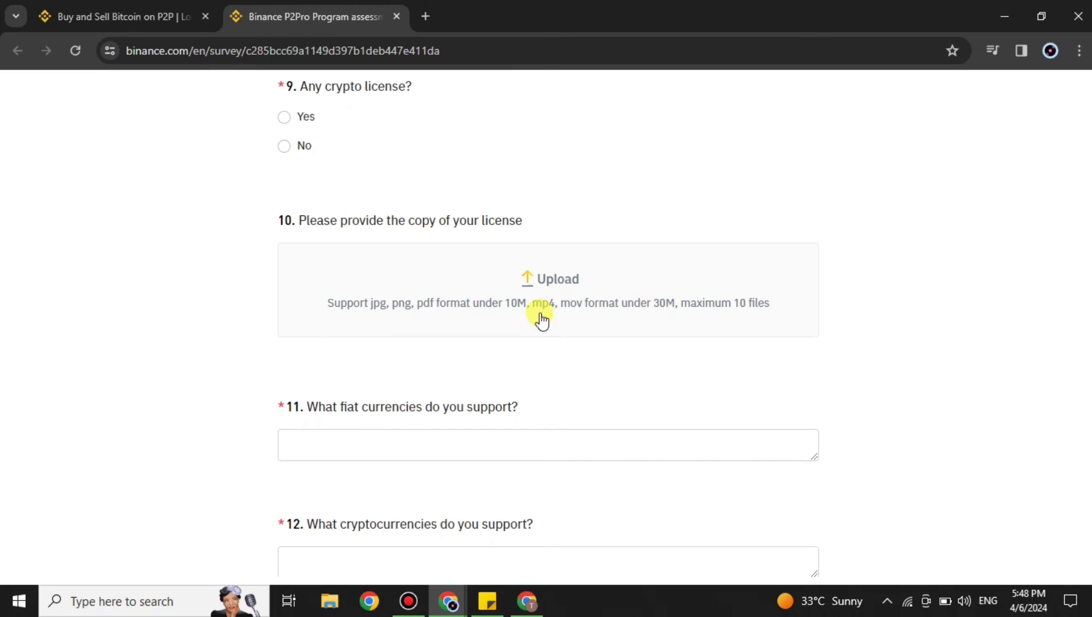
scroll(478, 386, down, 3)
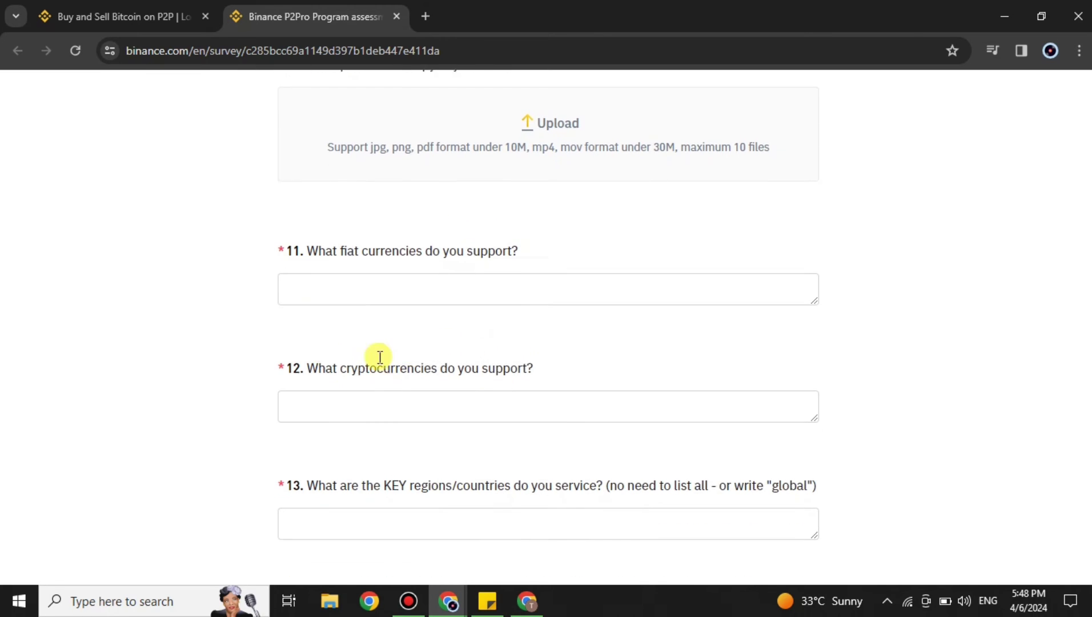
scroll(279, 394, down, 4)
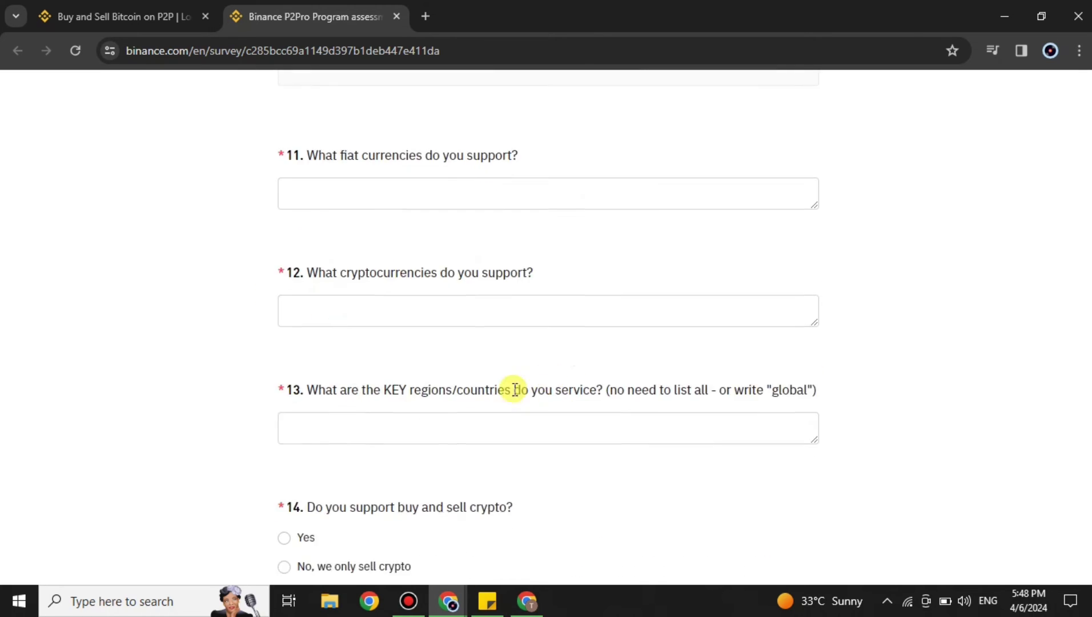
scroll(434, 454, down, 15)
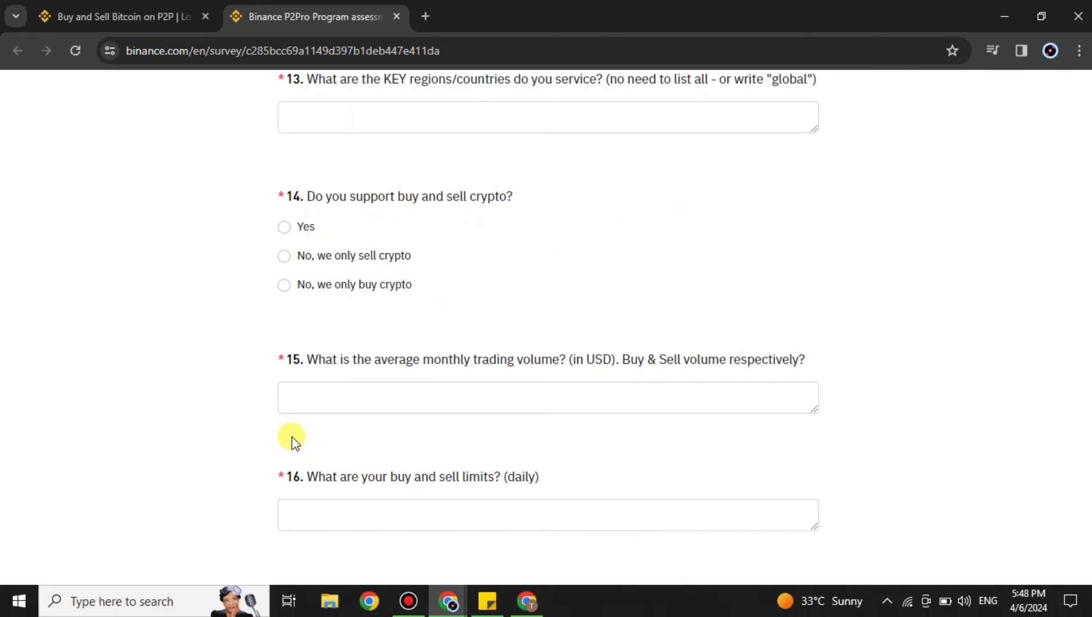
scroll(508, 389, down, 8)
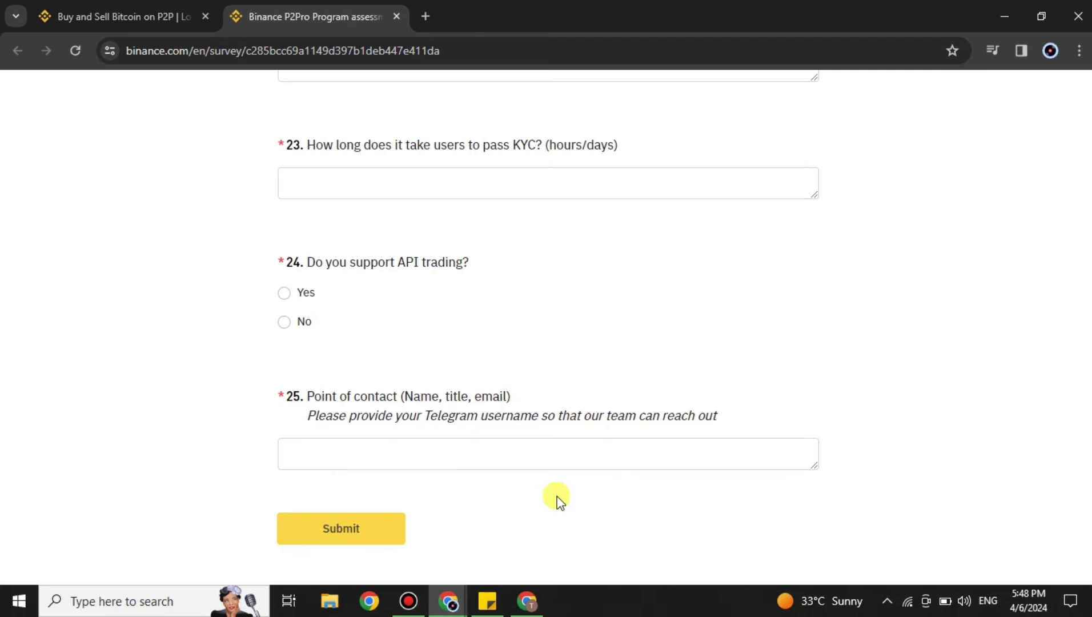
Step: Close the survey tab and switch to the Block Merchant 'Binance P2P Block Trade' page
click(396, 16)
scroll(605, 231, up, 5)
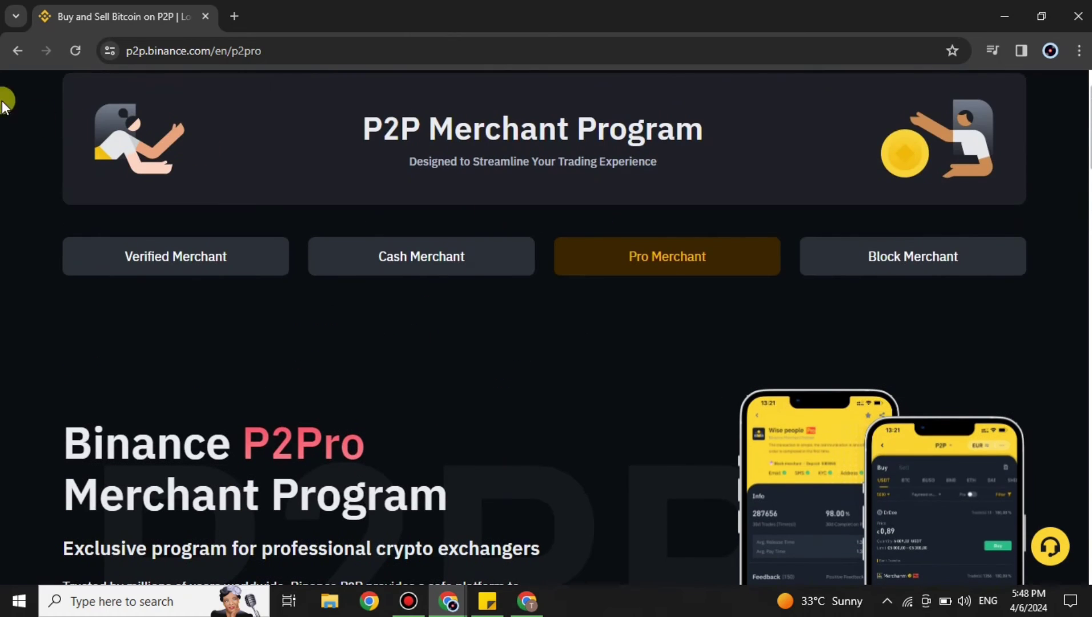
click(949, 264)
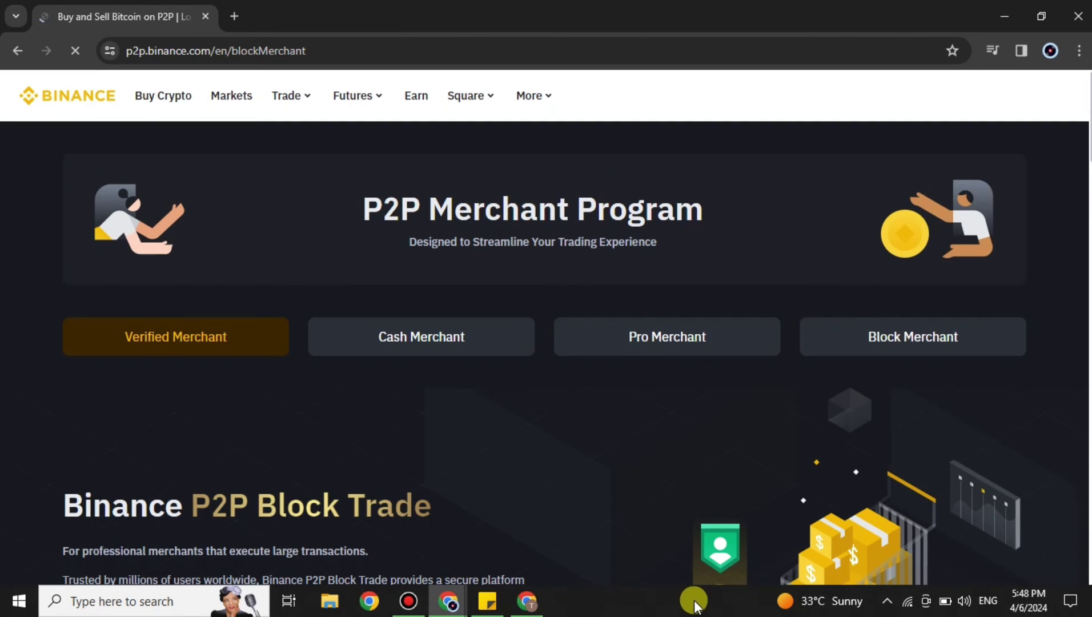
scroll(702, 579, down, 4)
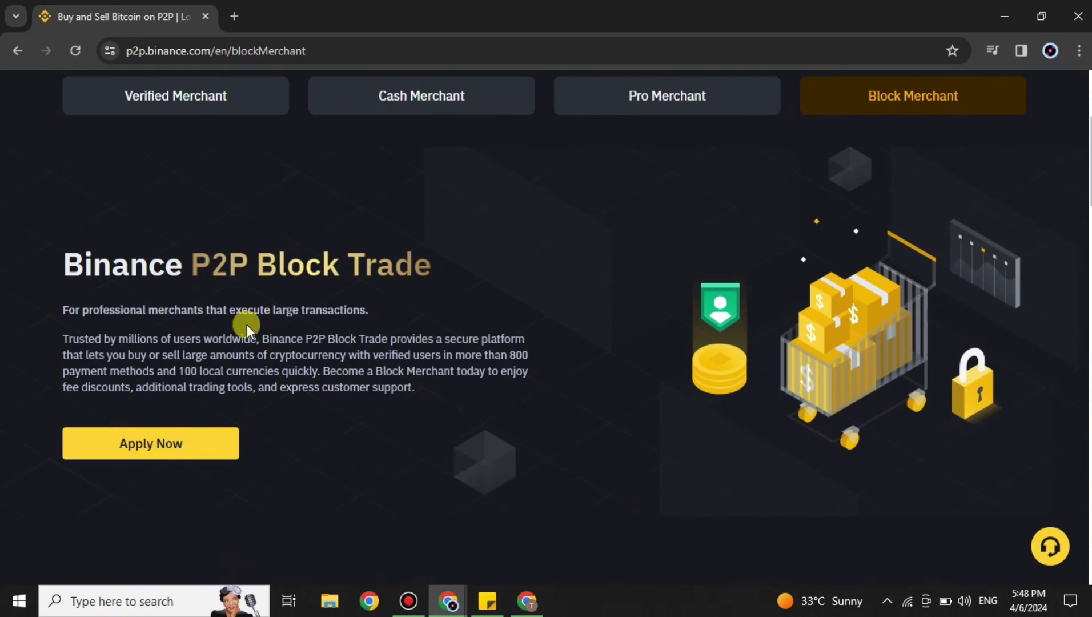
Step: Open the Block Merchant Apply Now form and scroll through its 20 questions to Submit
click(161, 451)
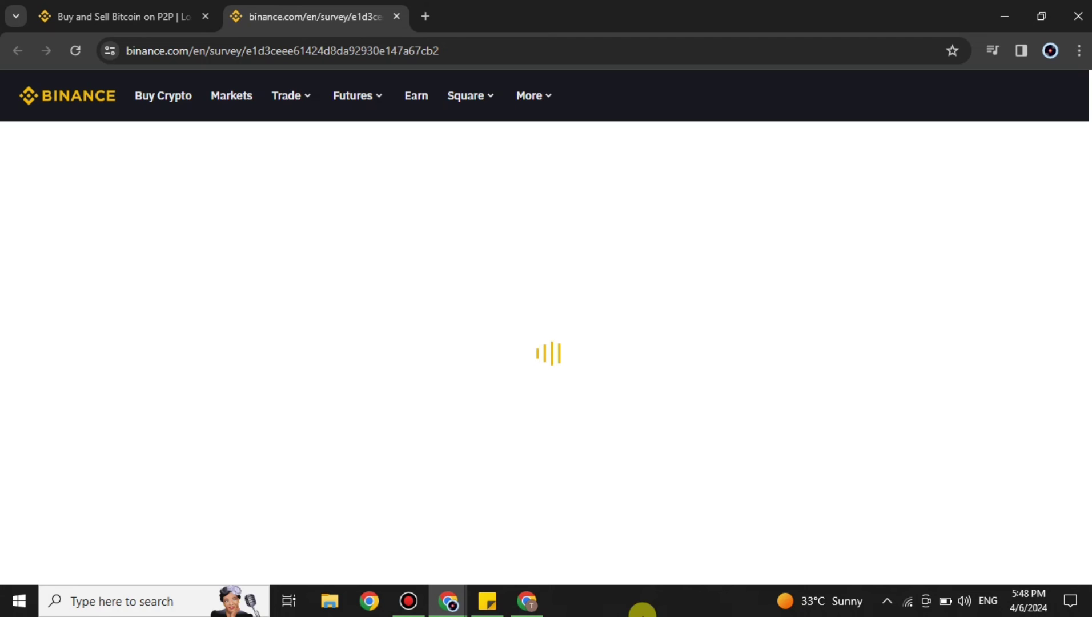
scroll(404, 307, down, 3)
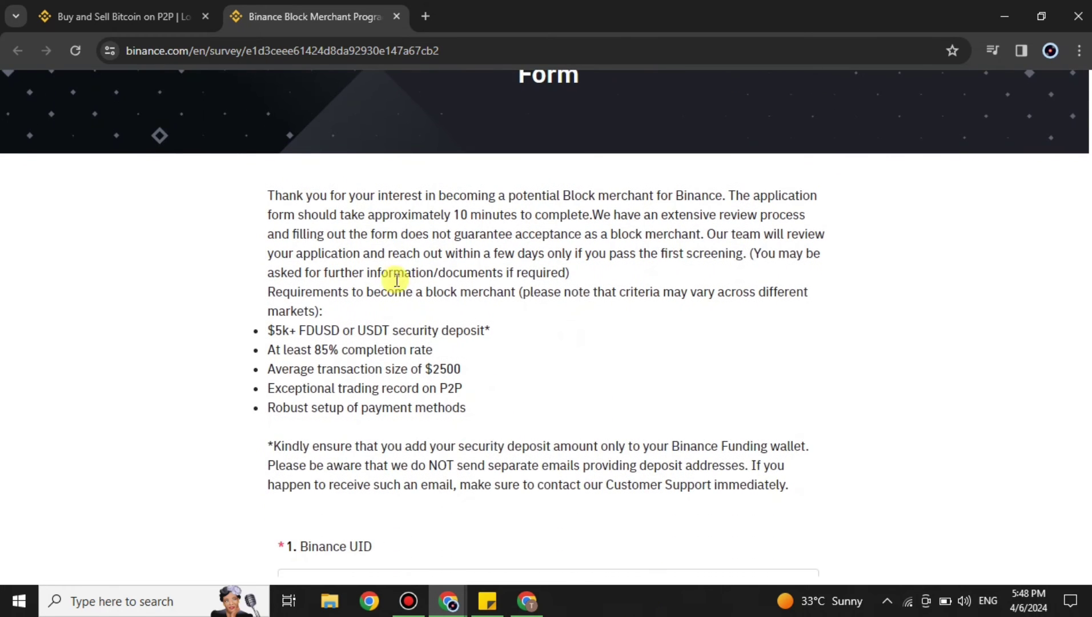
scroll(446, 268, down, 4)
scroll(390, 322, down, 6)
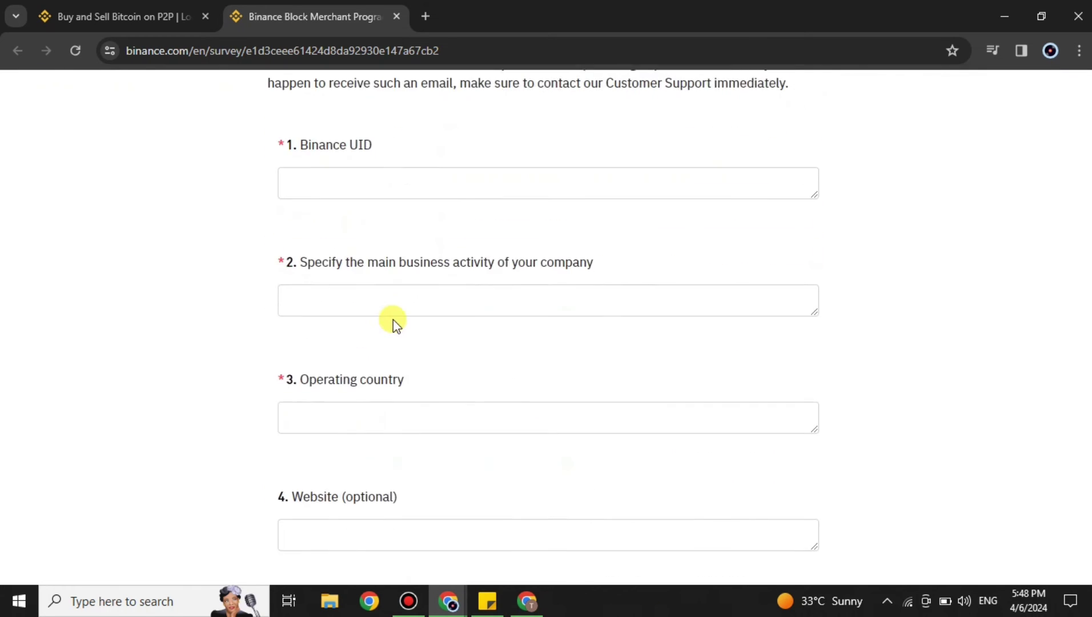
scroll(398, 324, down, 19)
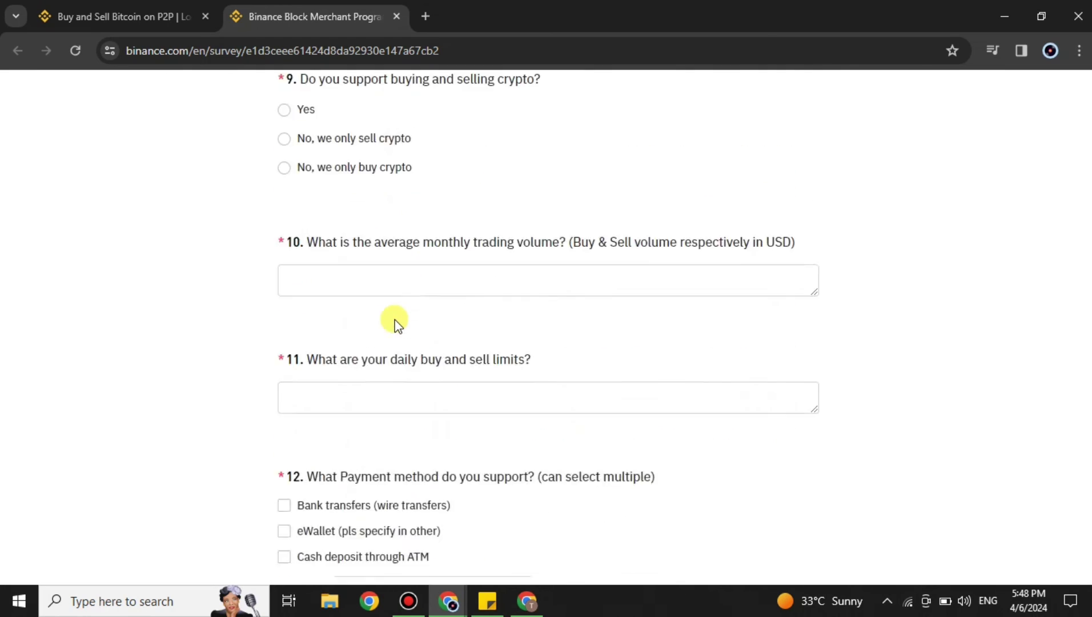
scroll(396, 320, down, 13)
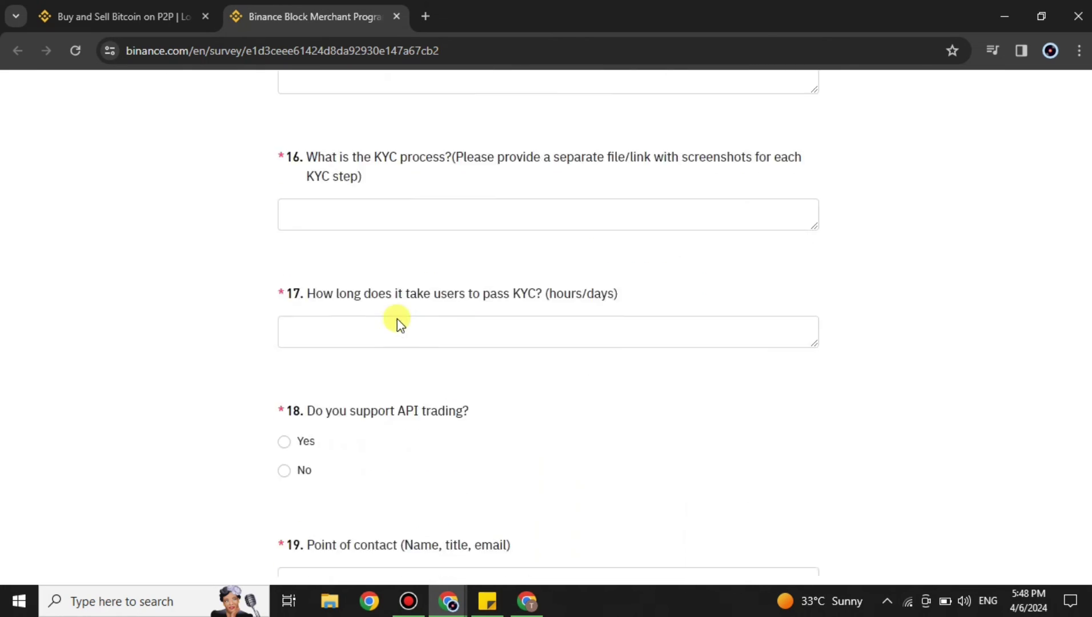
scroll(399, 316, down, 1)
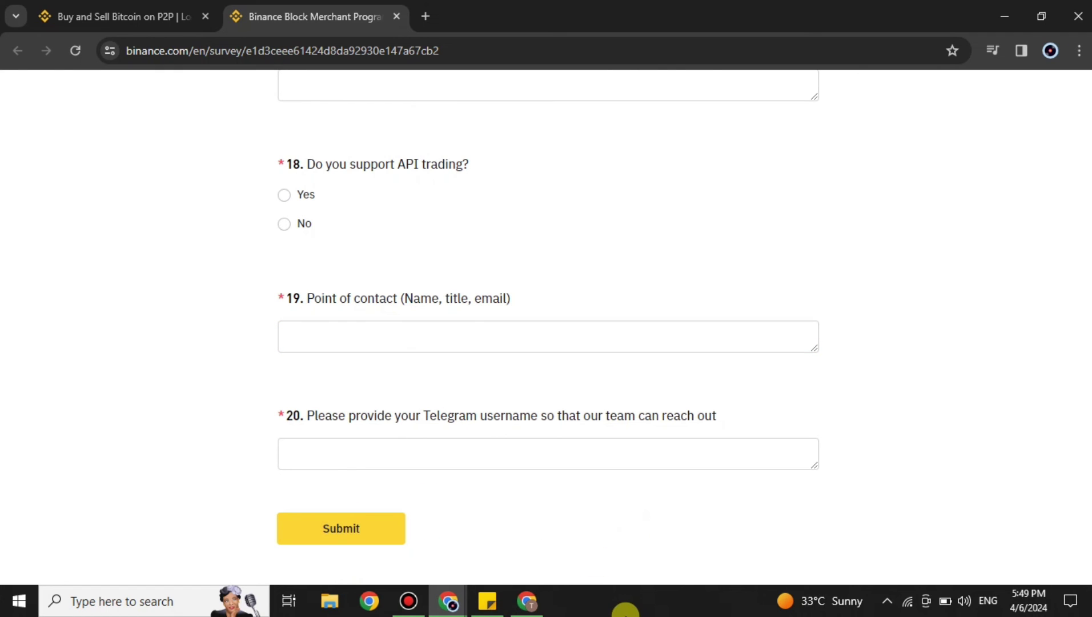
Step: Return to the first tab showing the Block Merchant program page
click(111, 14)
scroll(343, 217, up, 4)
scroll(376, 222, up, 1)
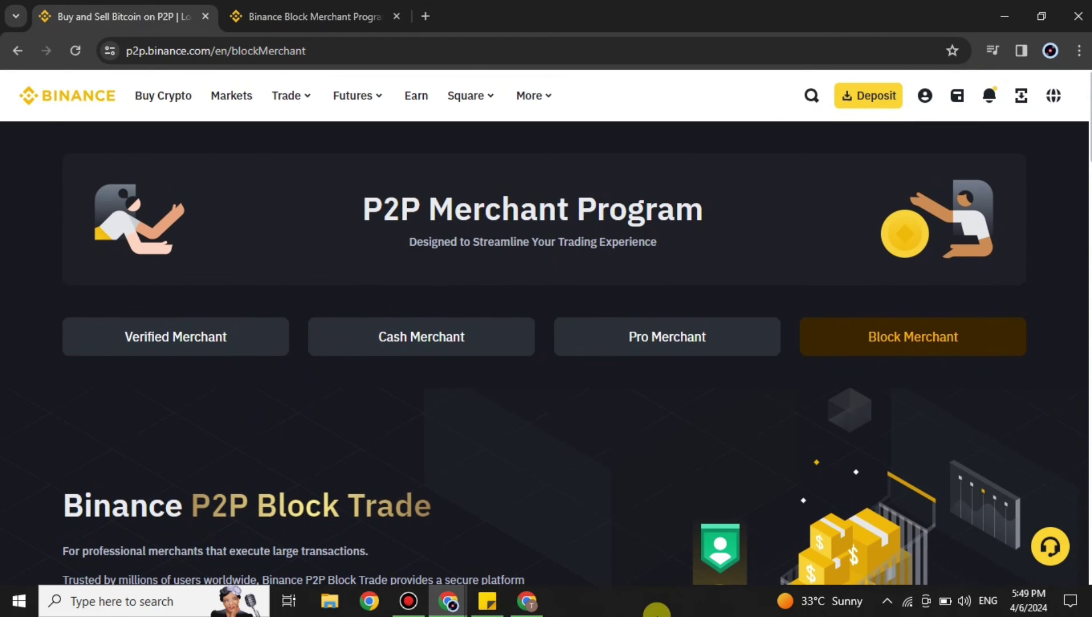